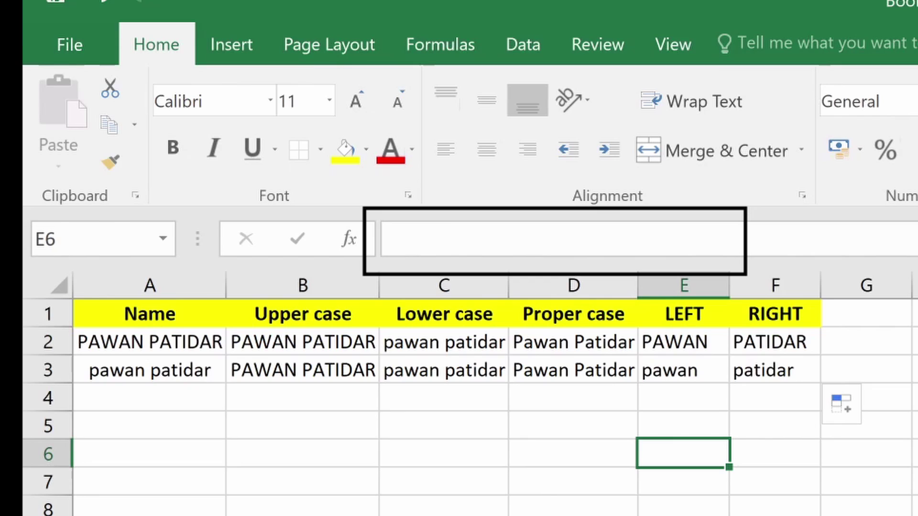
Step through the UPPER, LOWER, PROPER and LEFT formulas in row 2 of the name table
key(Up)
key(Up)
key(Up)
key(Up)
key(Up)
key(Left)
key(Left)
key(Left)
key(Left)
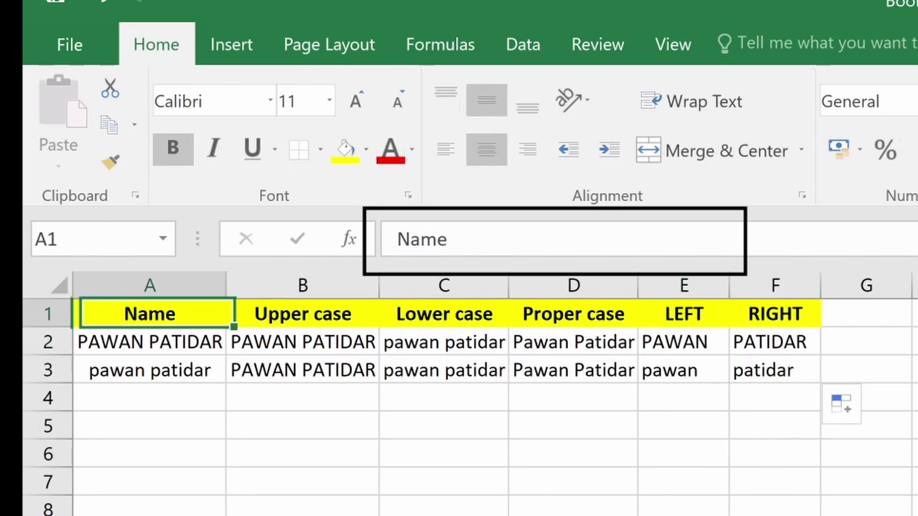
key(Down)
key(Right)
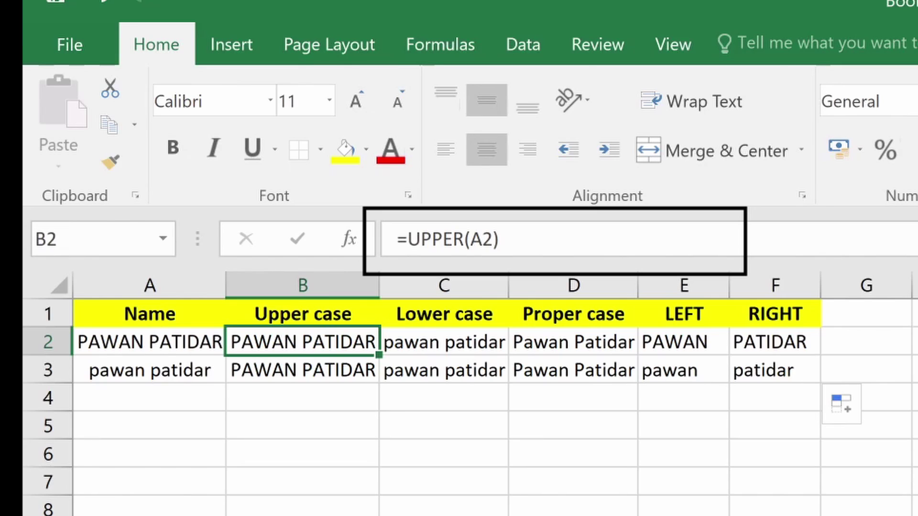
key(Right)
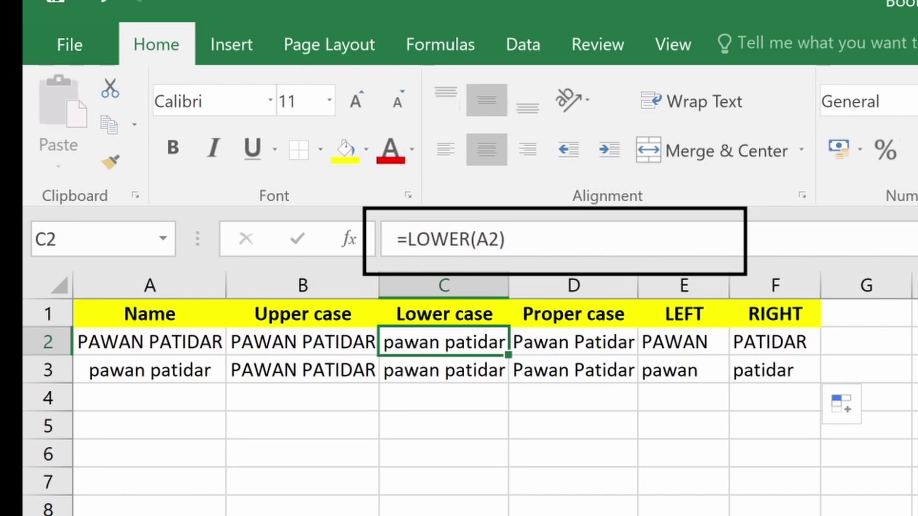
click(573, 342)
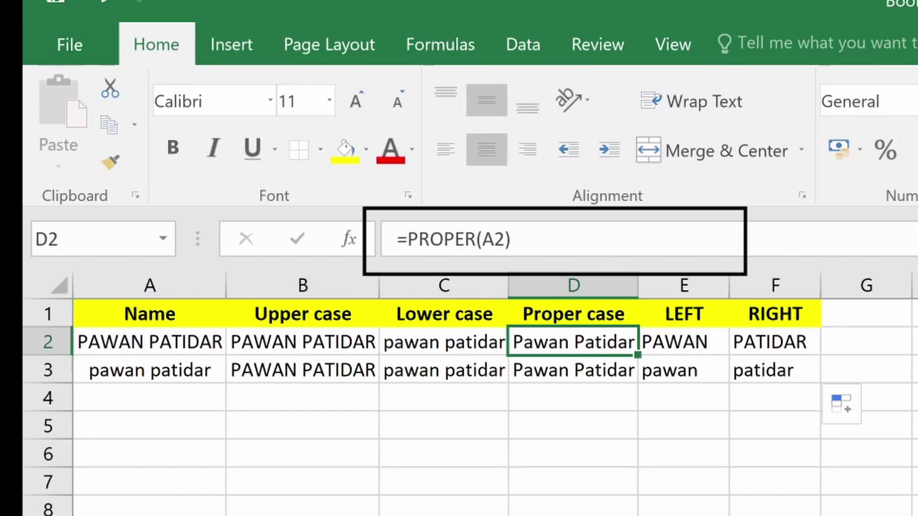
click(684, 342)
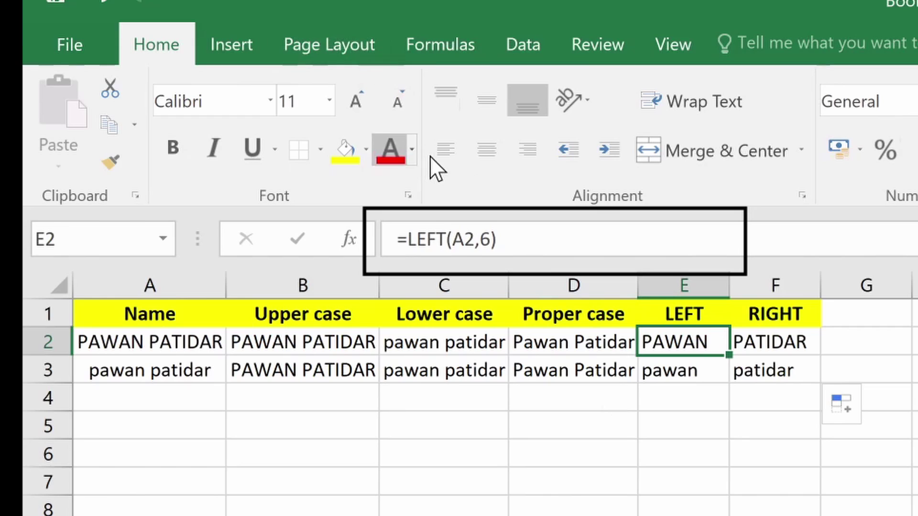
Re-enter the LEFT formula in E2 unchanged, then view the RIGHT formula in F2
click(529, 240)
key(shift+Home)
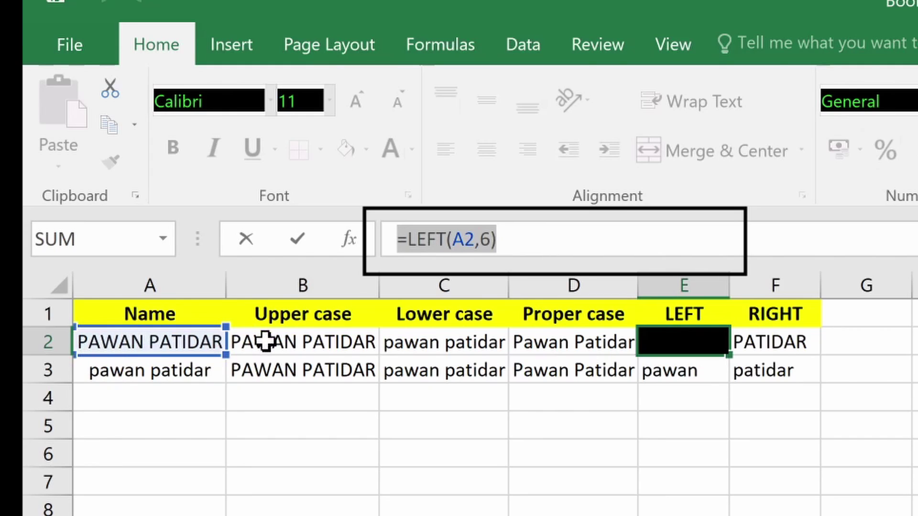
key(Return)
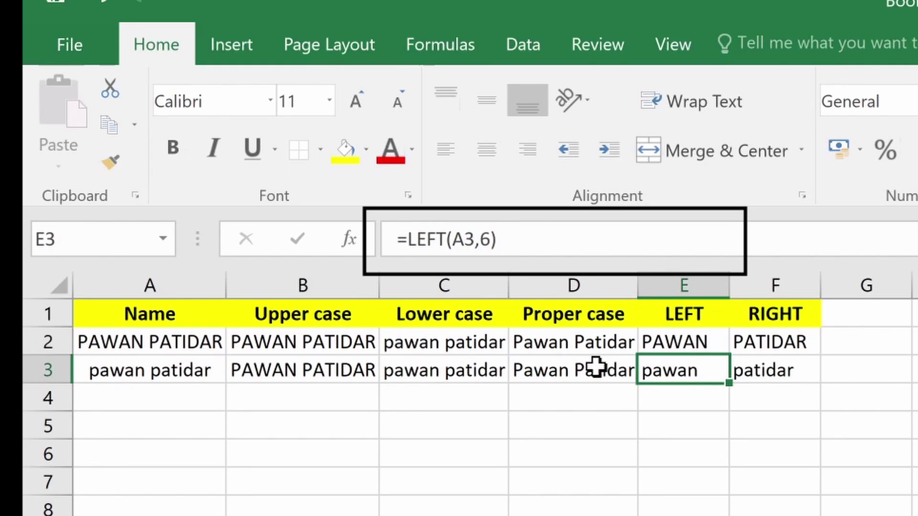
key(Up)
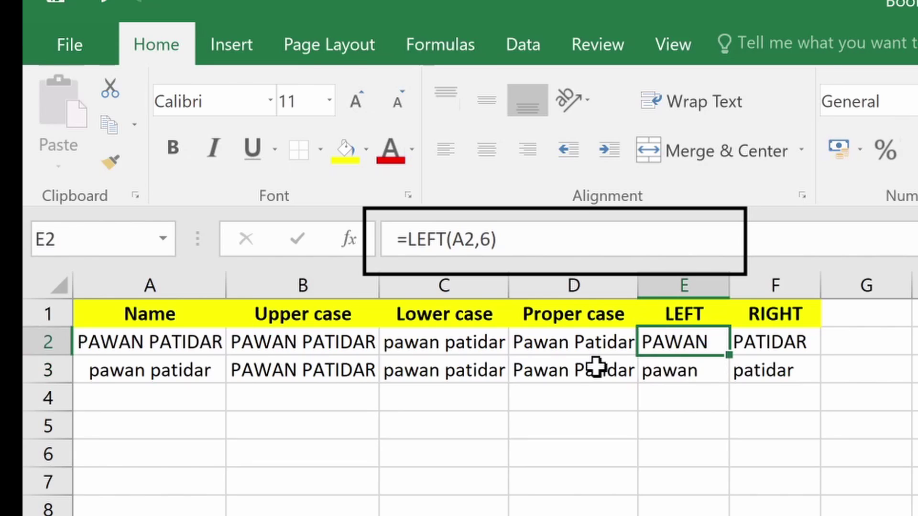
key(Right)
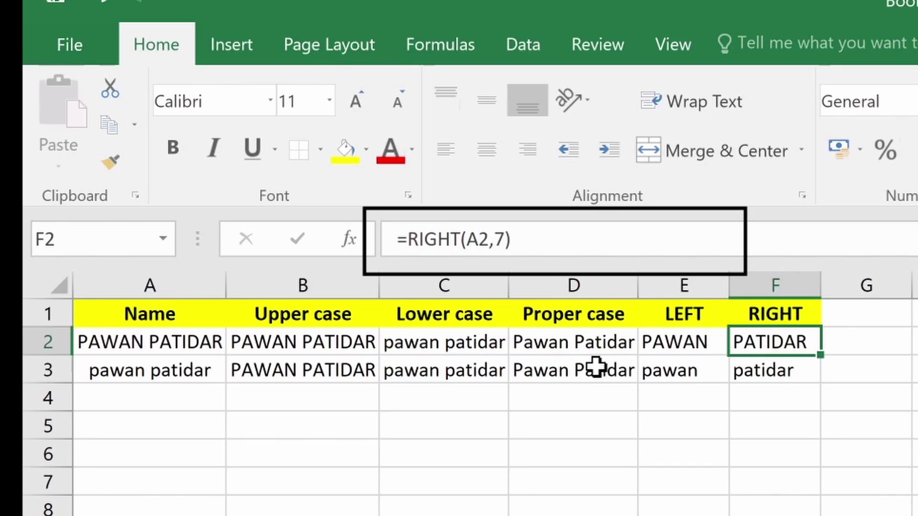
Highlight the surname PATIDAR within the name in A2, leaving the cell unchanged
click(160, 340)
drag(468, 239, 543, 239)
click(506, 239)
key(Return)
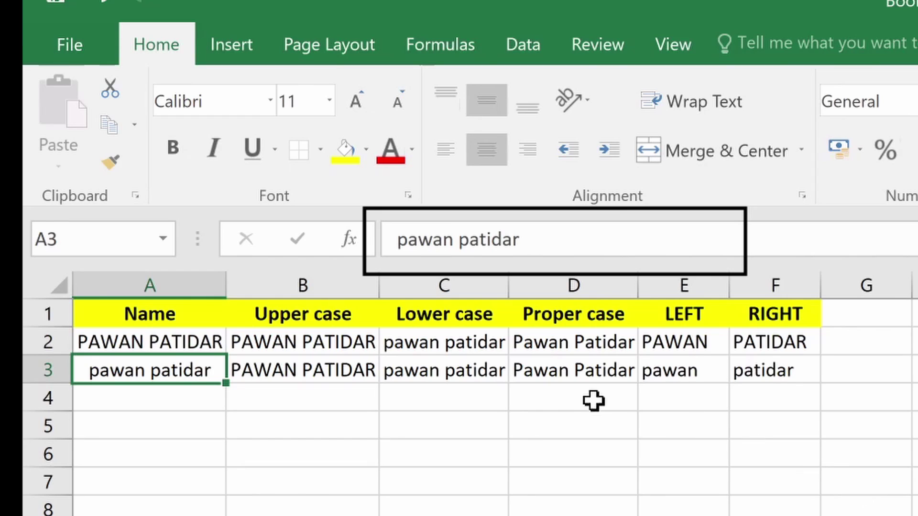
Select the Proper case, Upper case, Lower case, LEFT and RIGHT columns to compare results
drag(589, 314, 597, 376)
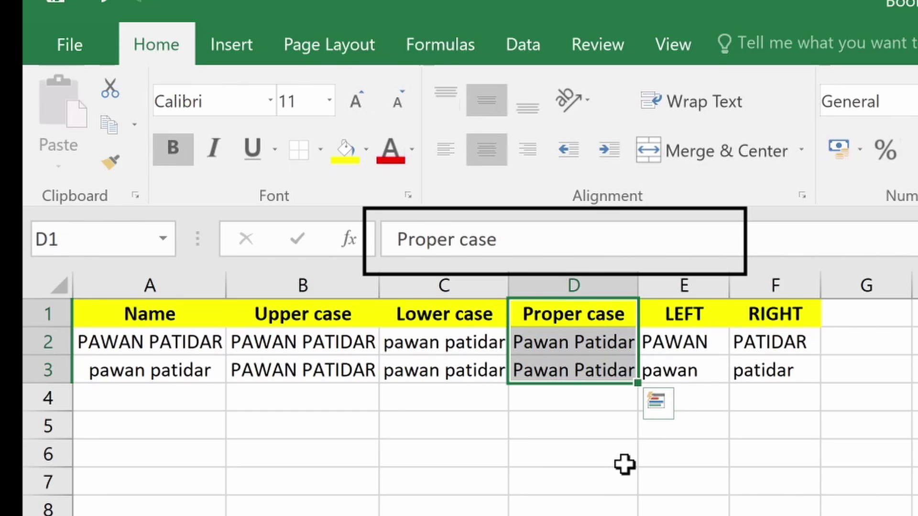
click(319, 289)
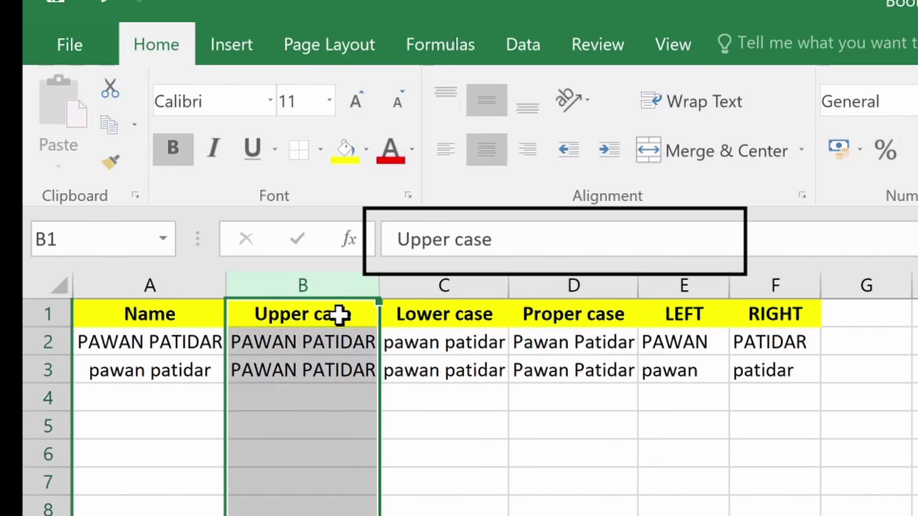
click(392, 308)
click(645, 314)
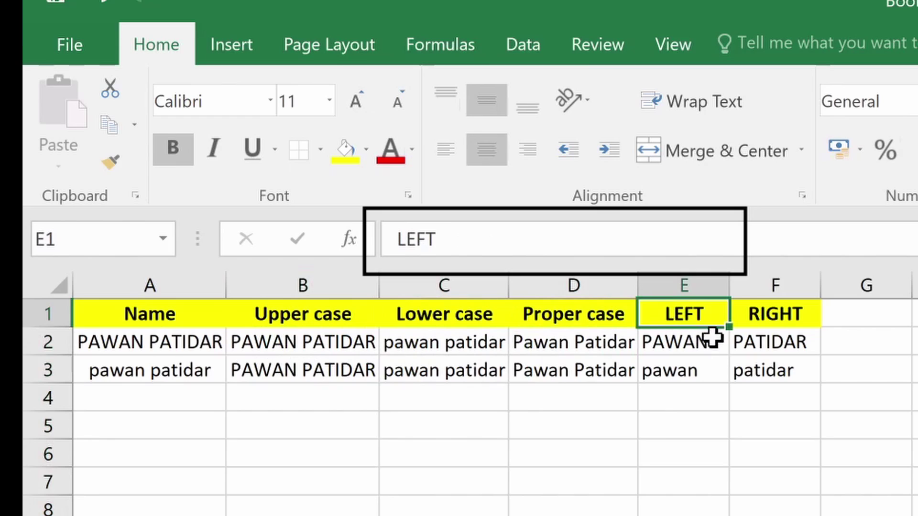
click(767, 296)
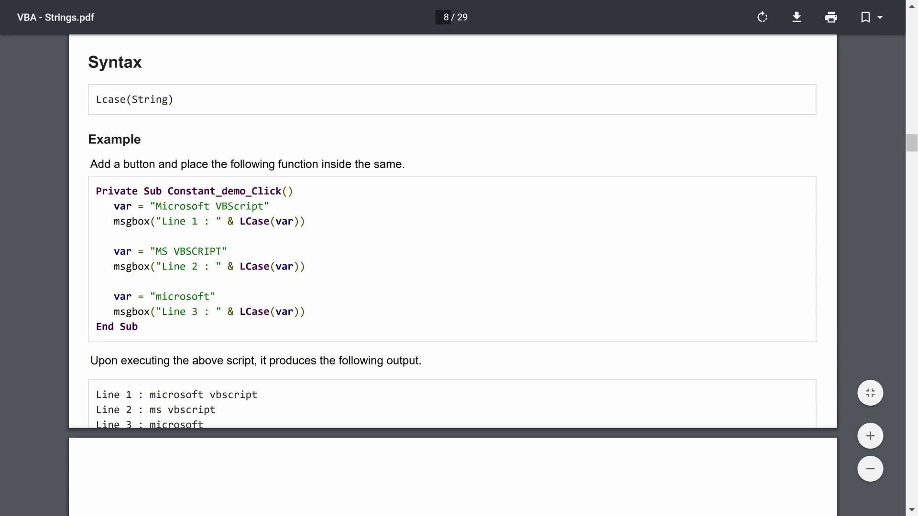
Highlight the first LCase example code lines, then scroll down to the VBA - UCase page
drag(114, 206, 244, 260)
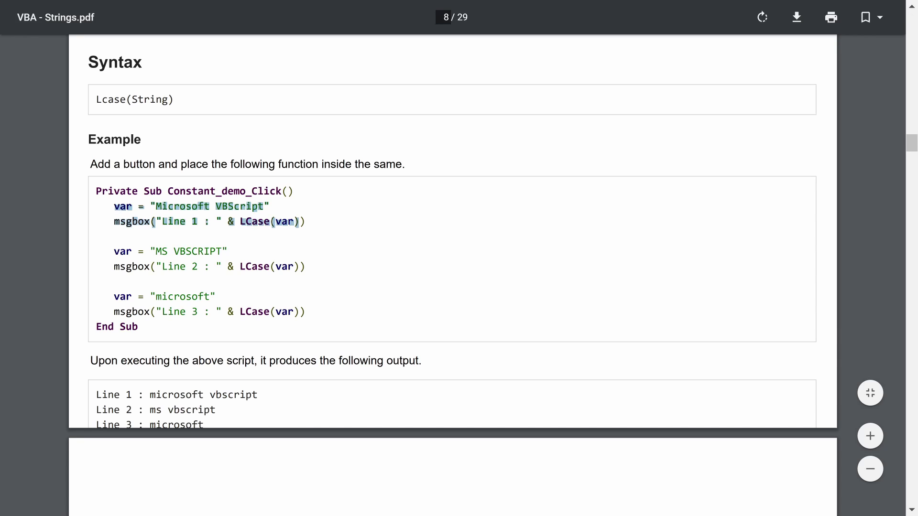
click(244, 260)
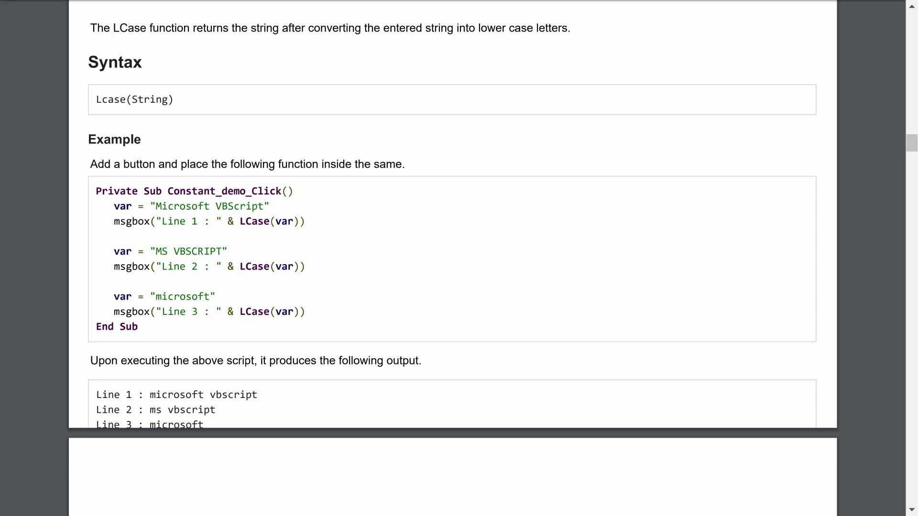
scroll(219, 321, down, 10)
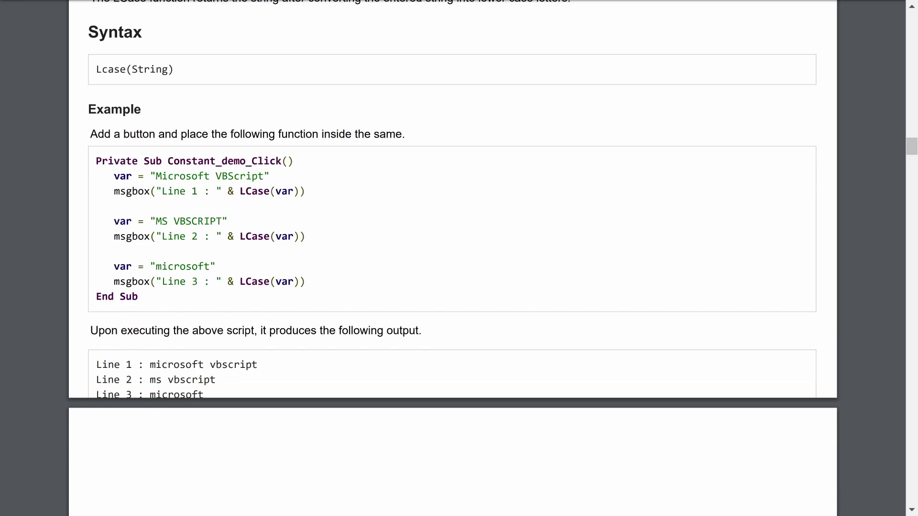
scroll(219, 321, down, 2)
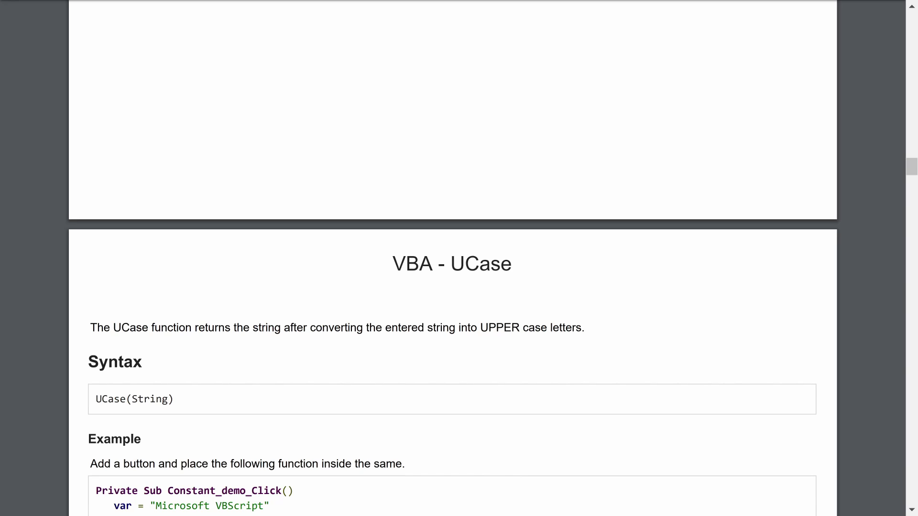
Highlight the UCase example code, including UCase(var on the Line 3 line
scroll(452, 258, down, 3)
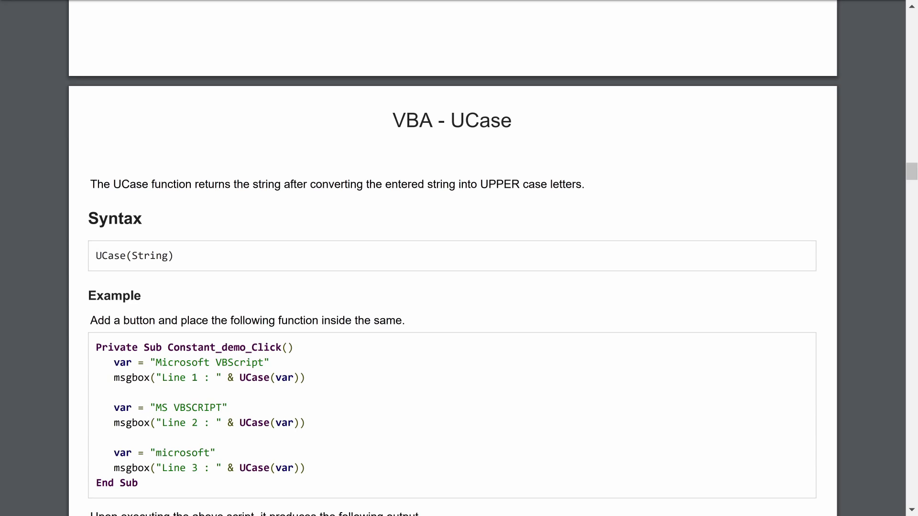
drag(125, 362, 263, 363)
drag(240, 468, 294, 471)
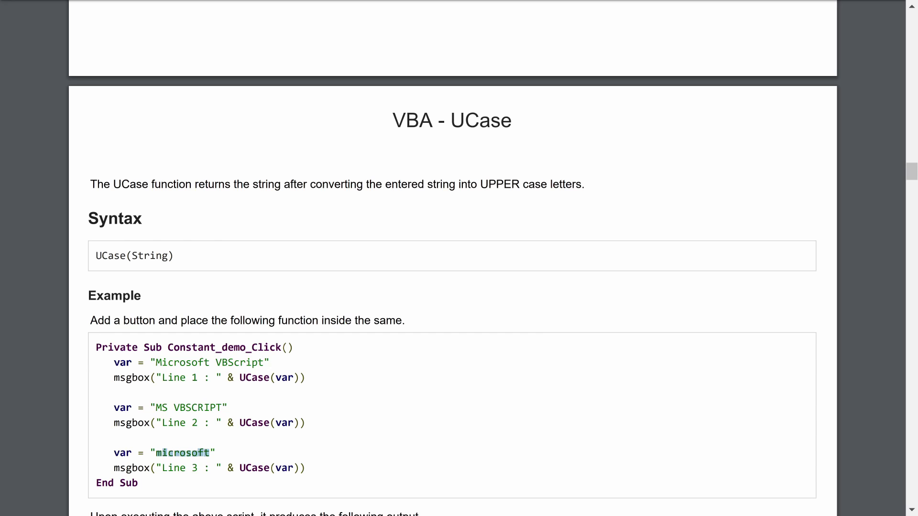
Highlight the uppercase output MICROSOFT VBSCRIPT and scroll on to the VBA - Left page
scroll(207, 403, down, 5)
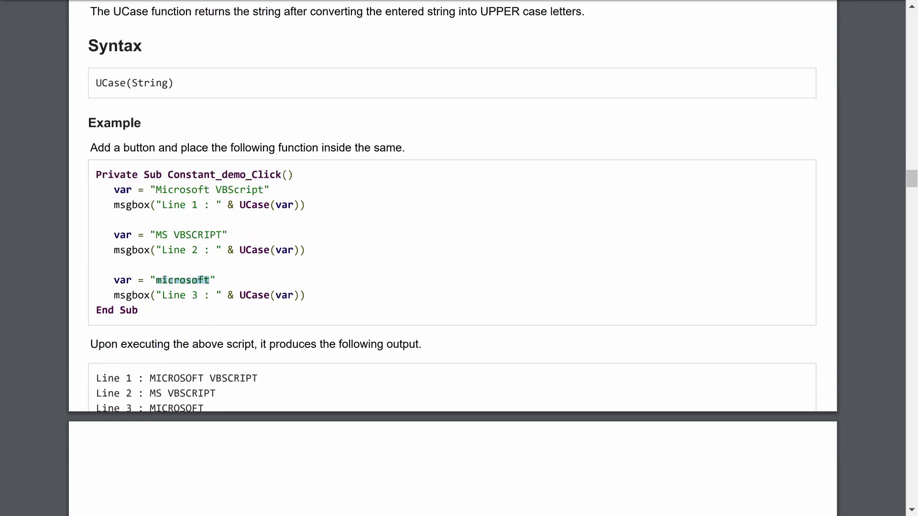
drag(149, 336, 259, 335)
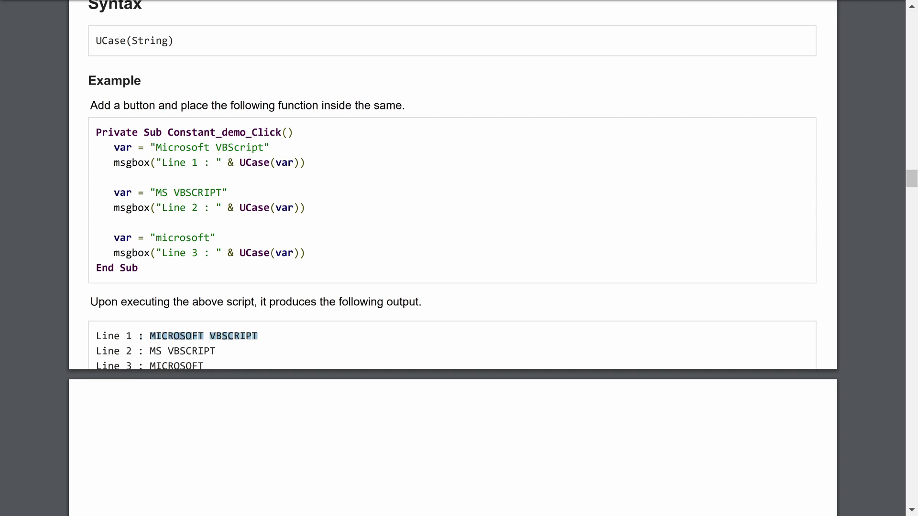
scroll(205, 375, down, 5)
Scroll past the Left syntax and parameters down to the Left(var,2/5/9) example code
scroll(203, 371, down, 8)
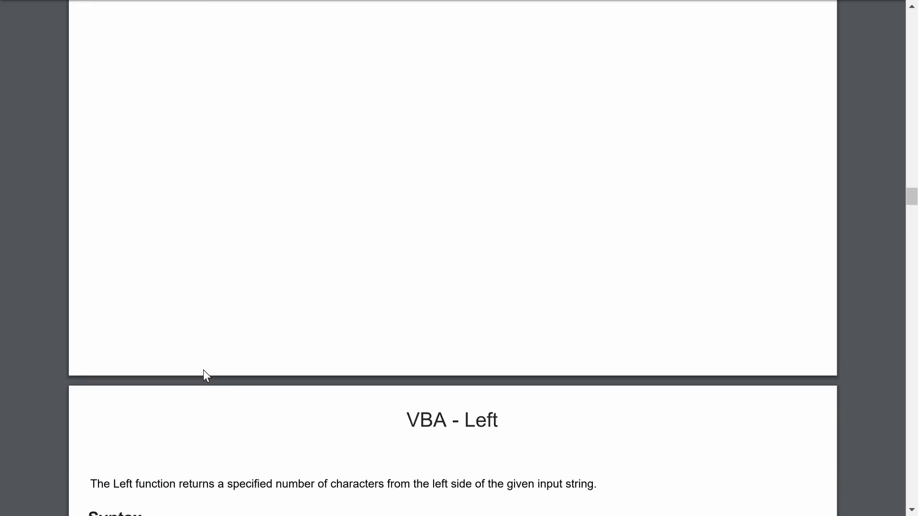
scroll(203, 369, down, 2)
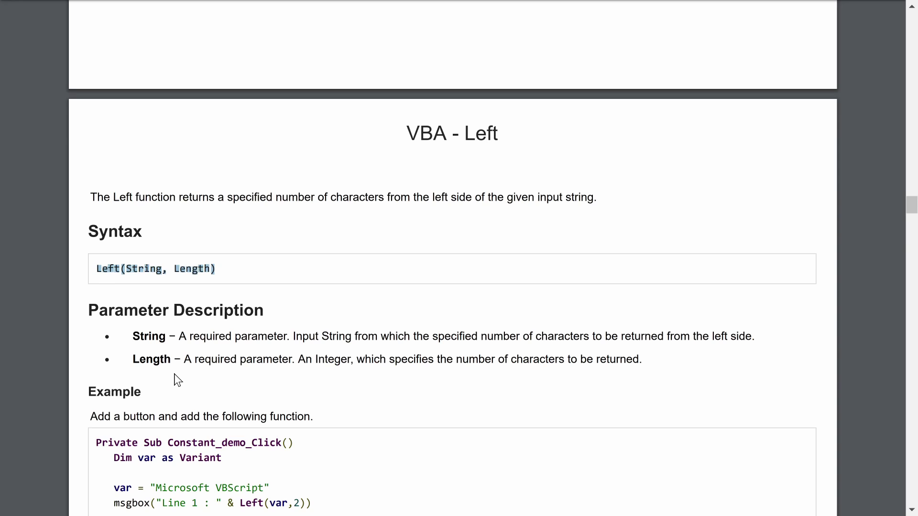
scroll(179, 381, down, 1)
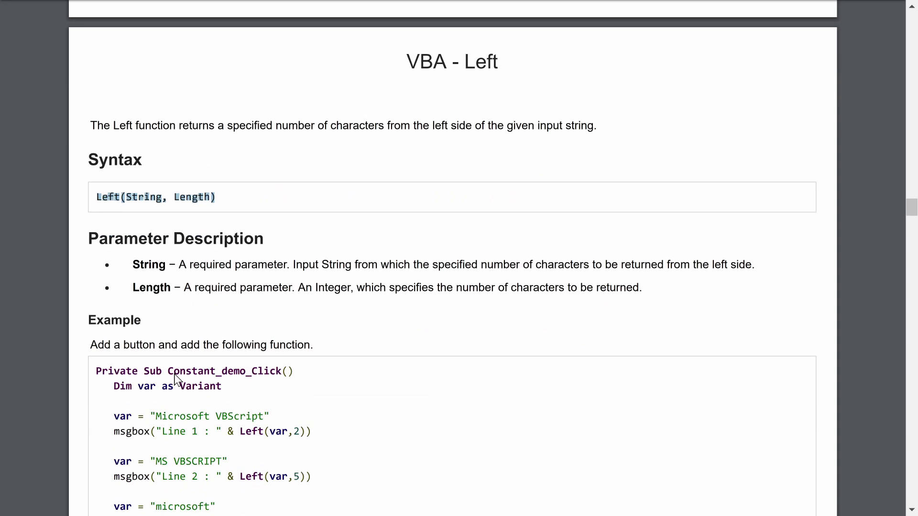
scroll(179, 381, down, 3)
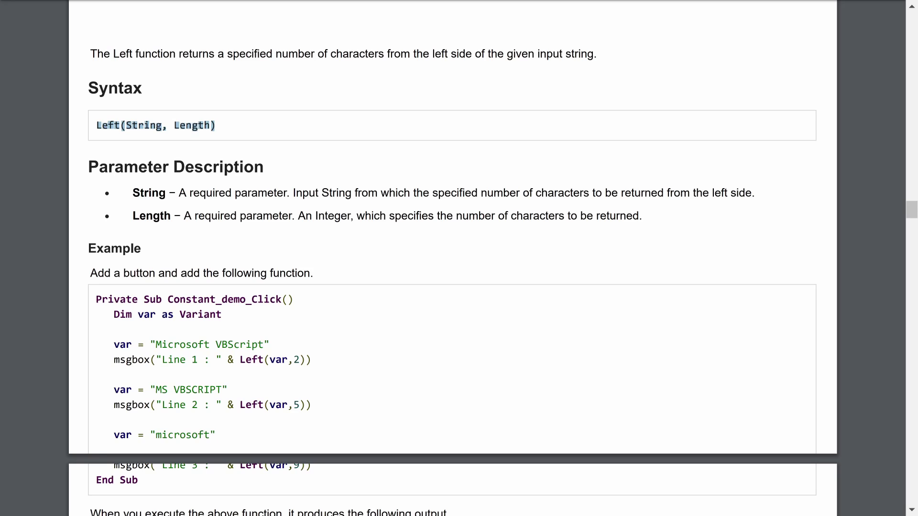
Highlight parts of the Left example code: first line, var in Left(var,5), and Microsoft VBScript
drag(315, 273, 244, 273)
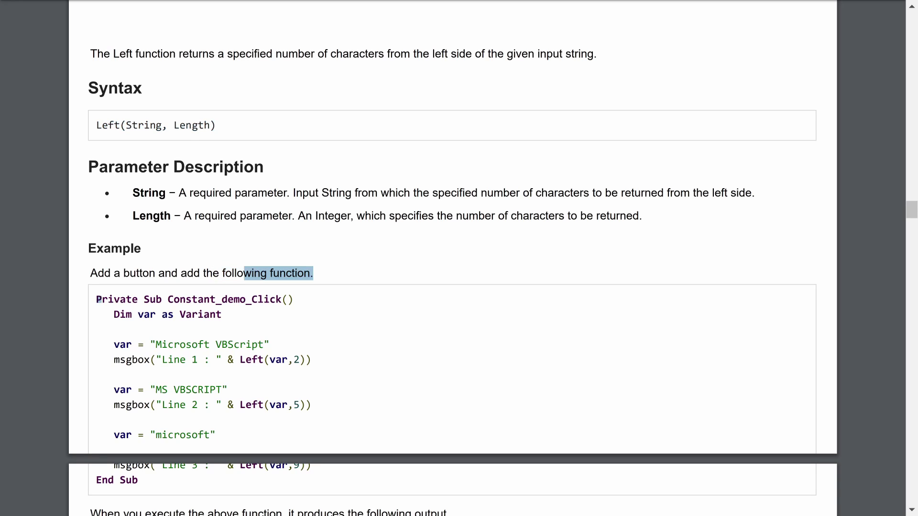
drag(97, 299, 119, 315)
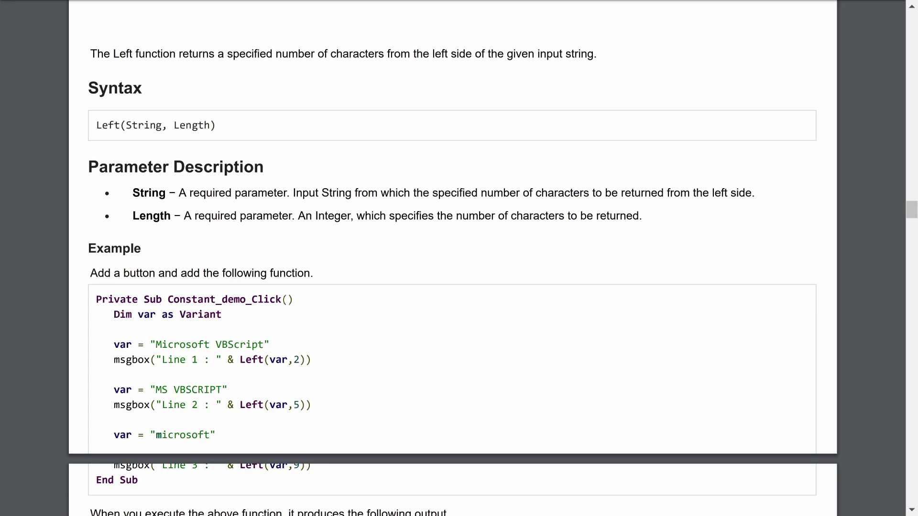
double_click(279, 406)
drag(263, 345, 156, 345)
Highlight the Left output lines MS VB and microsoft, then scroll to the VBA - Right page
scroll(229, 451, down, 3)
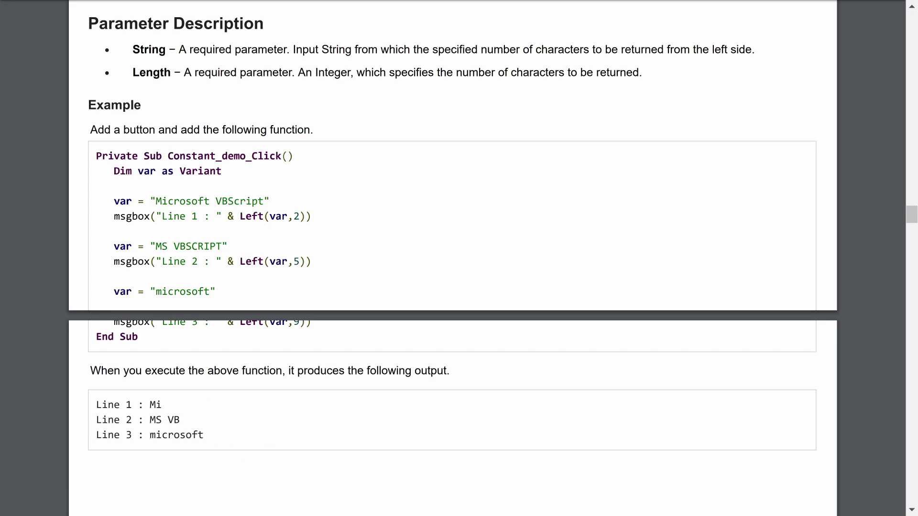
drag(167, 420, 174, 420)
drag(150, 434, 204, 434)
scroll(206, 438, down, 10)
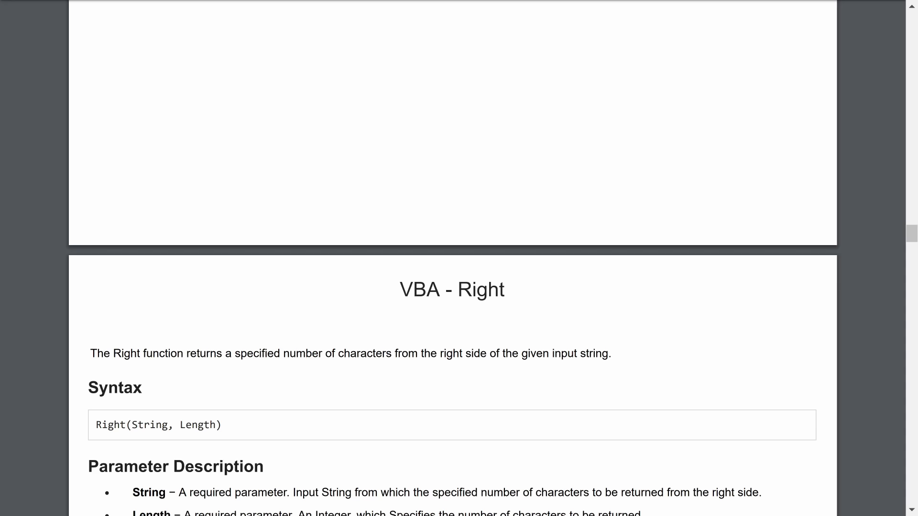
Highlight the Right parameter descriptions and Right(String, Length) syntax, then scroll to the example code
scroll(452, 259, down, 1)
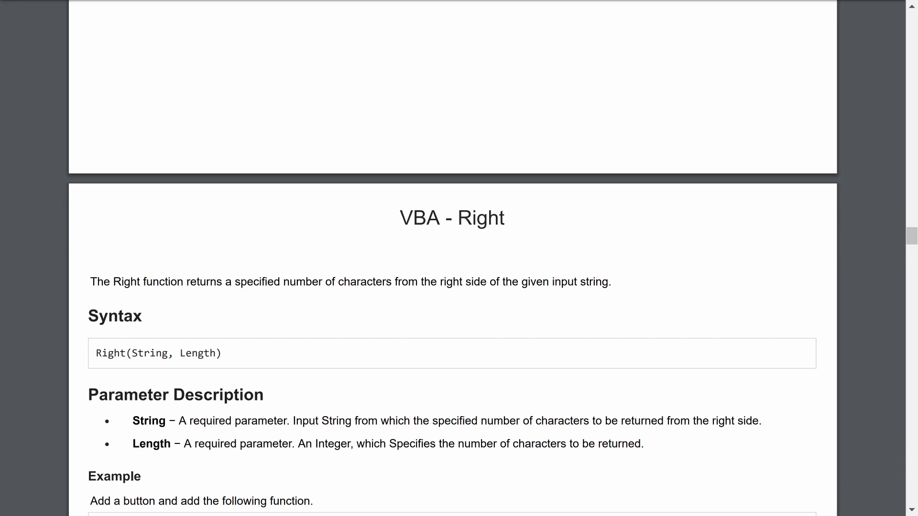
scroll(452, 258, down, 1)
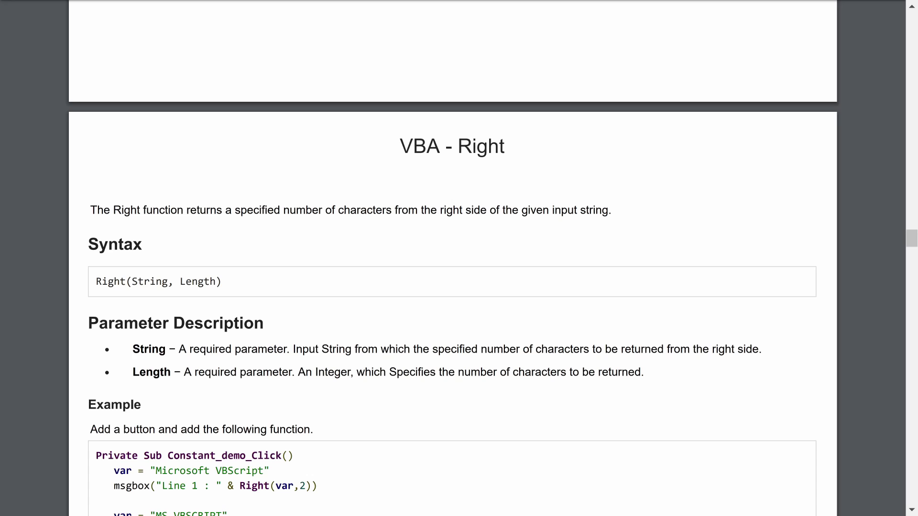
drag(89, 323, 643, 373)
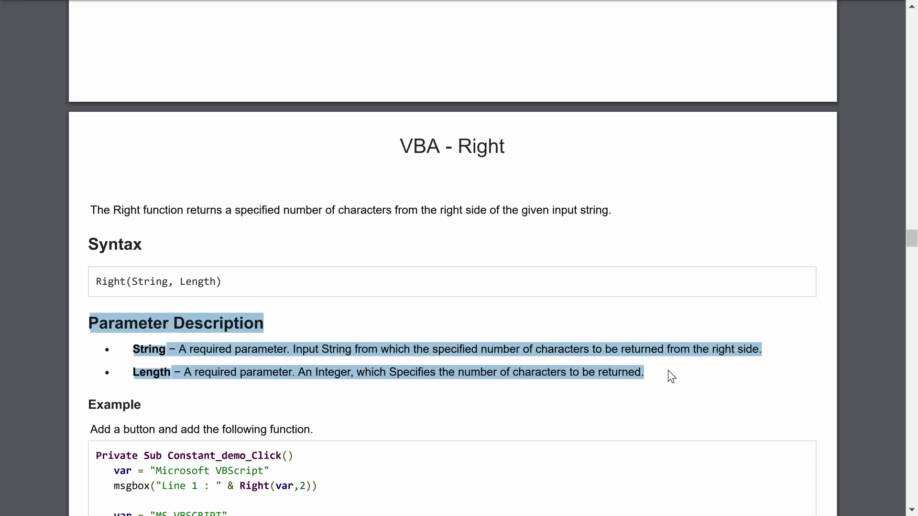
triple_click(147, 281)
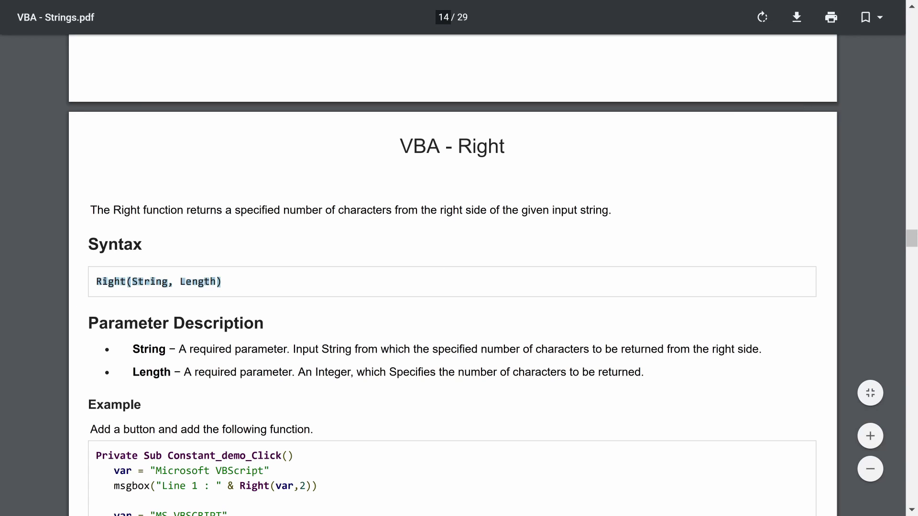
double_click(110, 282)
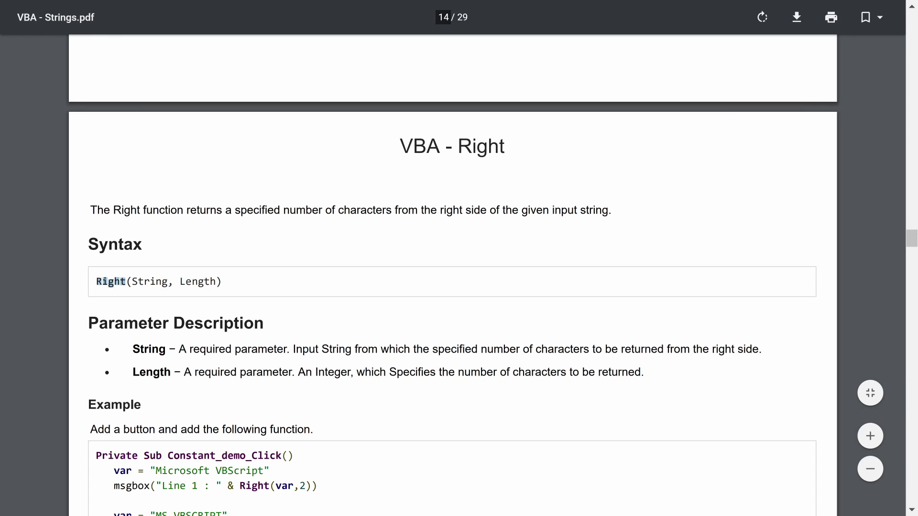
scroll(453, 292, down, 3)
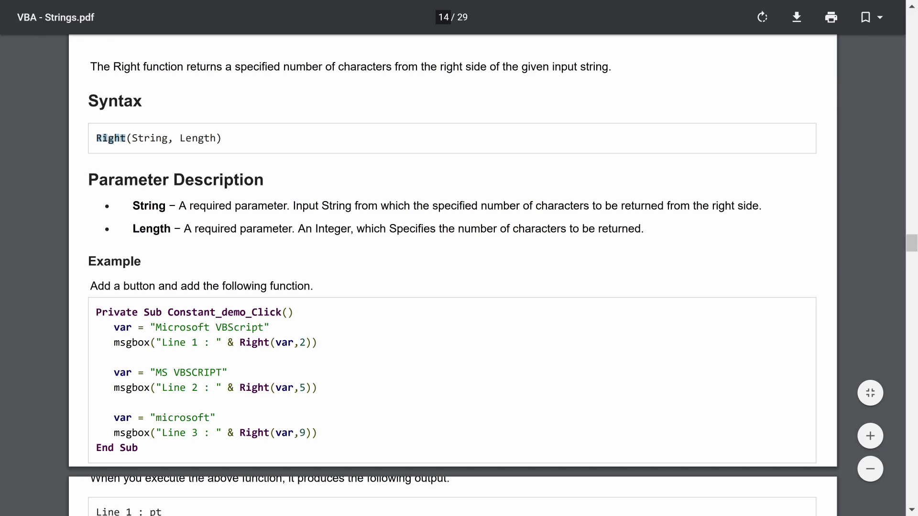
Highlight pt in Microsoft VBScript, then scroll down and highlight the output lines pt, CRIPT, microsoft
drag(265, 327, 249, 328)
click(249, 328)
scroll(225, 389, down, 3)
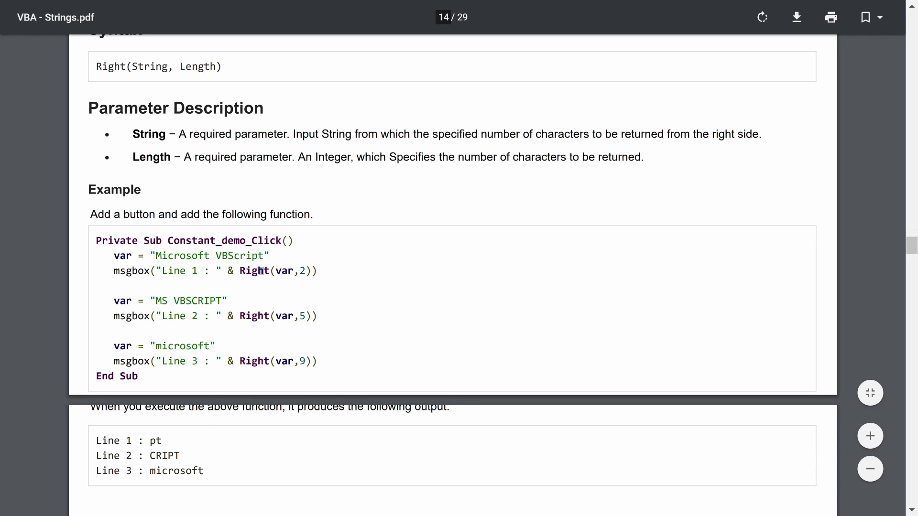
drag(205, 470, 96, 441)
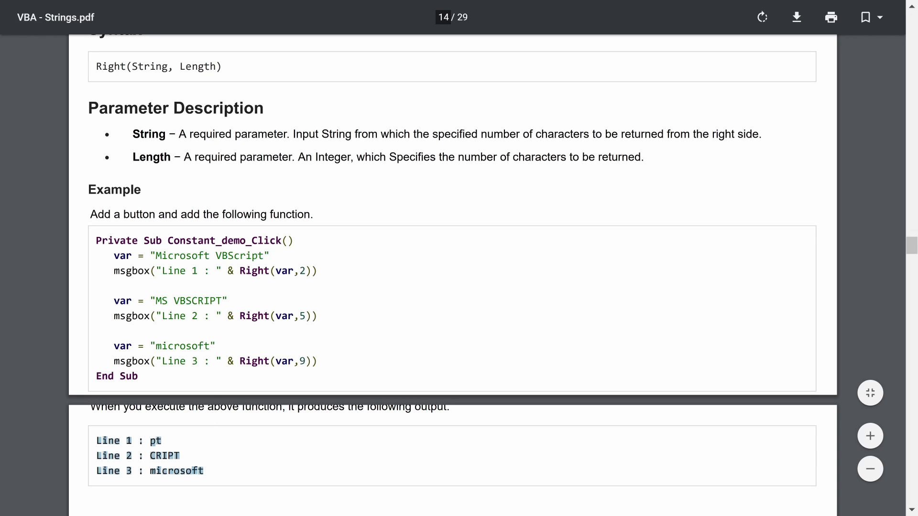